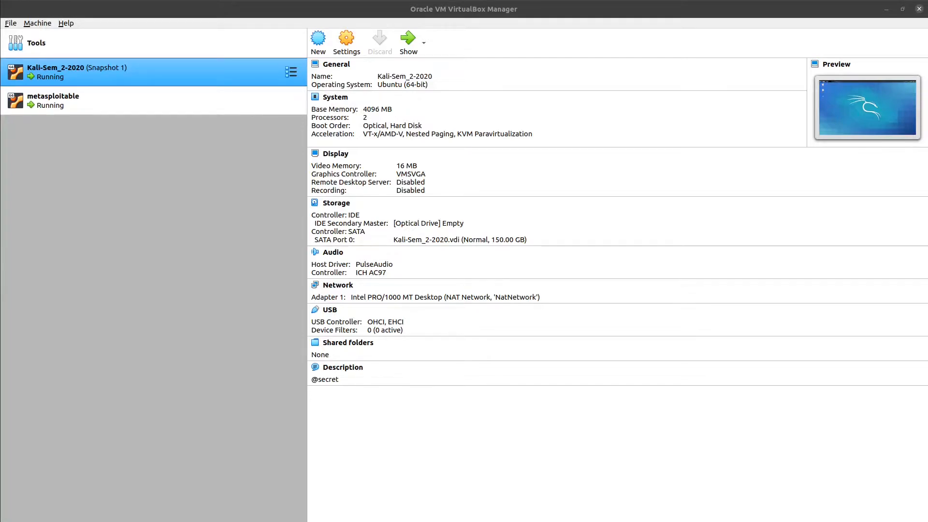
- Switch to the Kali VM's terminal and list its IP addresses with ip addr show | grep inet
key("alt+Tab")
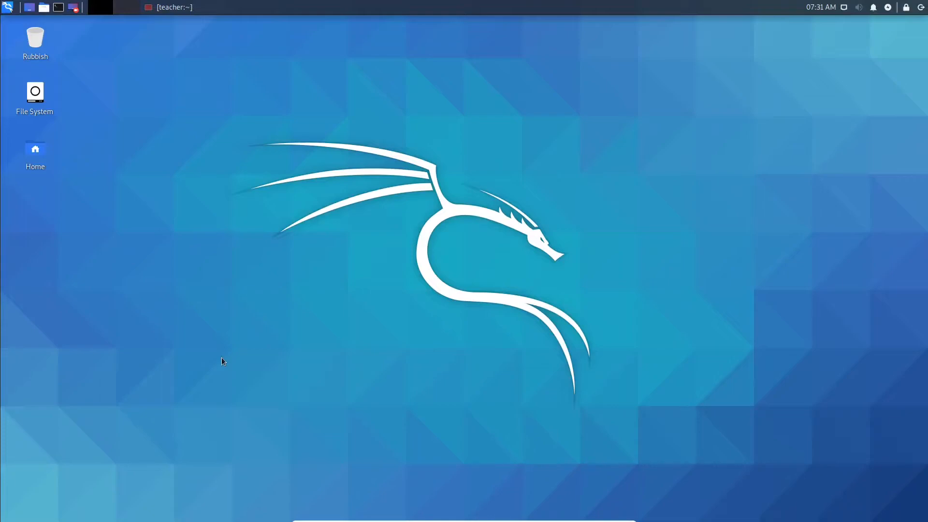
key("alt+Tab")
type("ip ad")
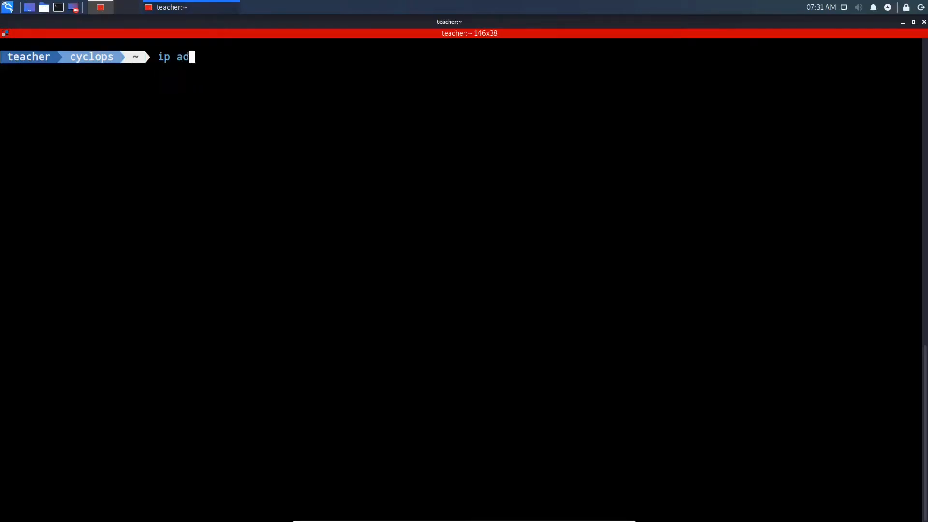
type("dr show | grep inet")
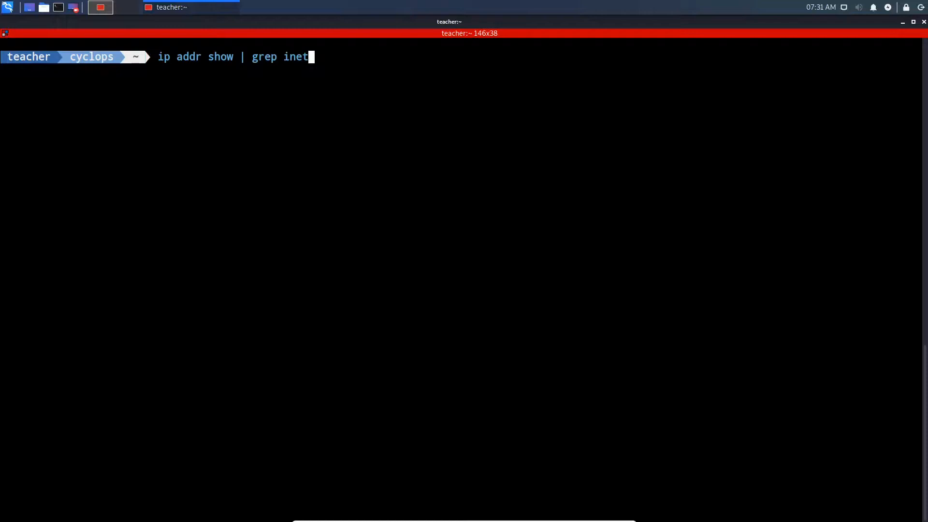
key("Return")
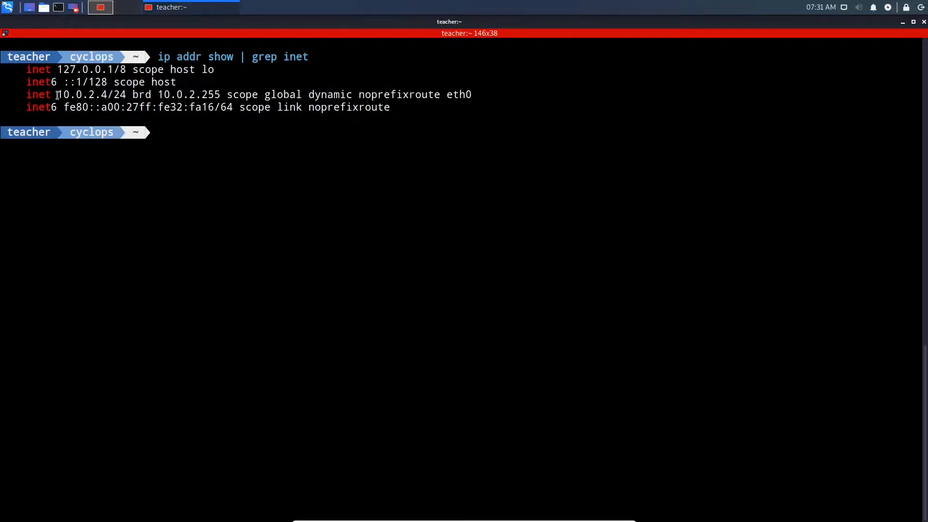
- Ping-scan the range 10.0.2.1-10 for live hosts with sudo nmap -sn 10.0.2.1-10
left_click_drag(57, 95, 128, 95)
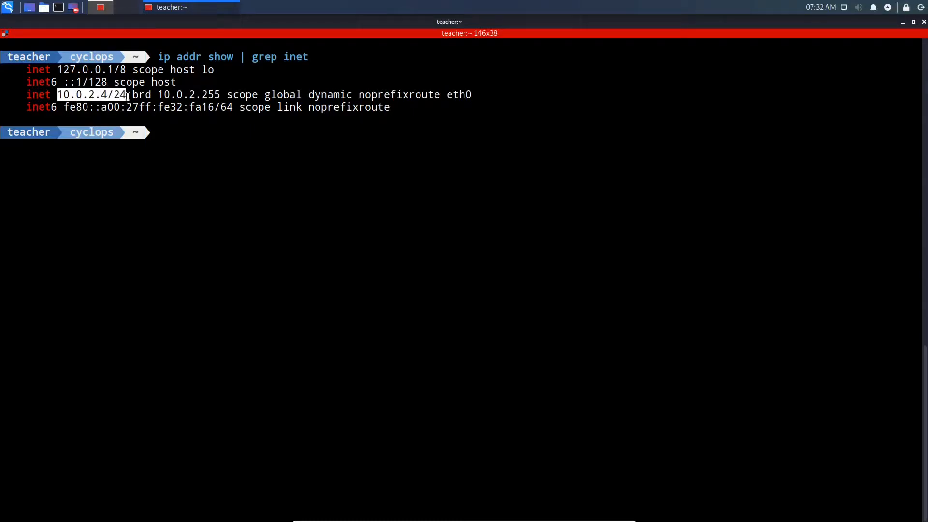
left_click(169, 136)
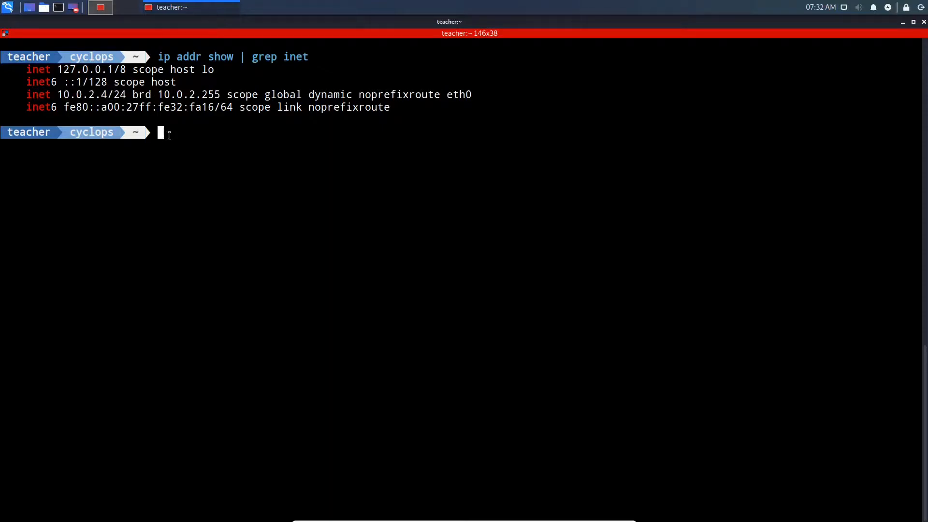
type("sudo nmap -sn 10.0.2.1-10")
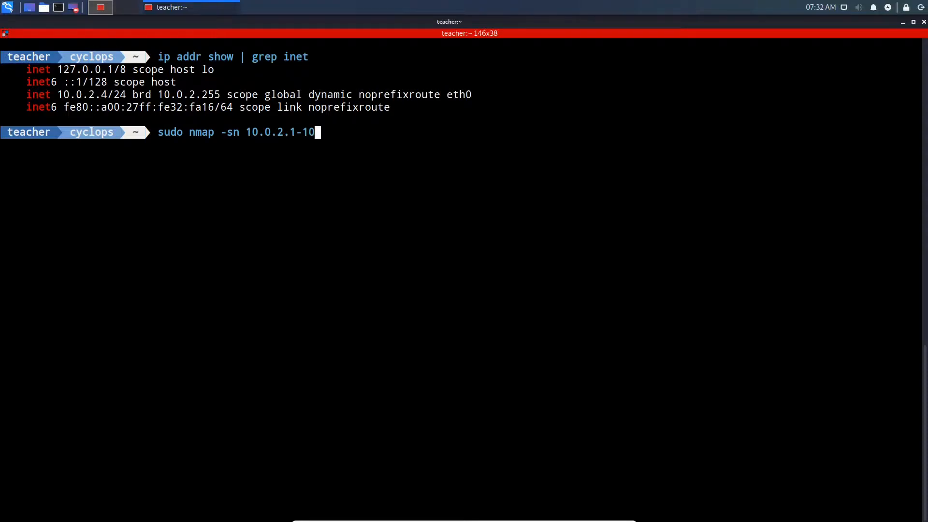
key("Return")
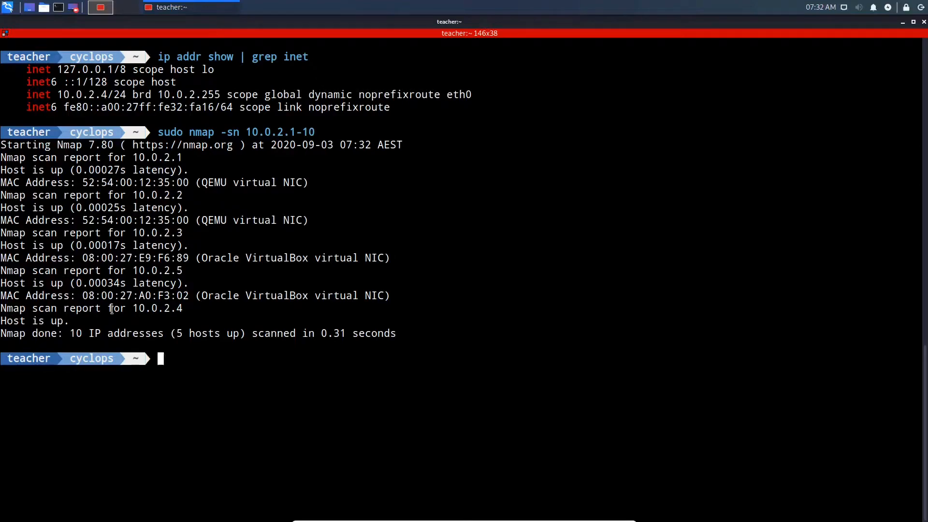
- Clear the terminal and SYN-scan port 80 on host 10.0.2.5 with sudo nmap -sS -p 80 10.0.2.5
left_click_drag(132, 307, 188, 309)
left_click(188, 310)
left_click_drag(134, 271, 182, 271)
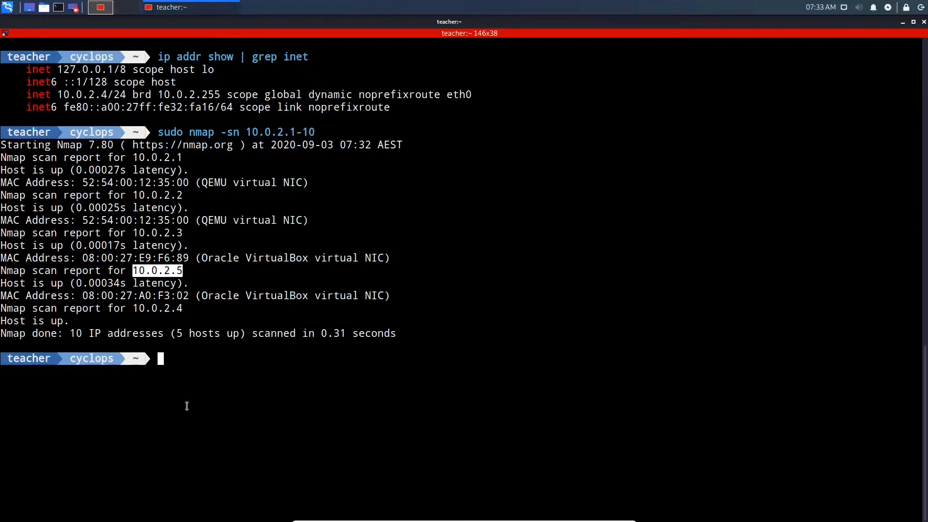
key("ctrl+l")
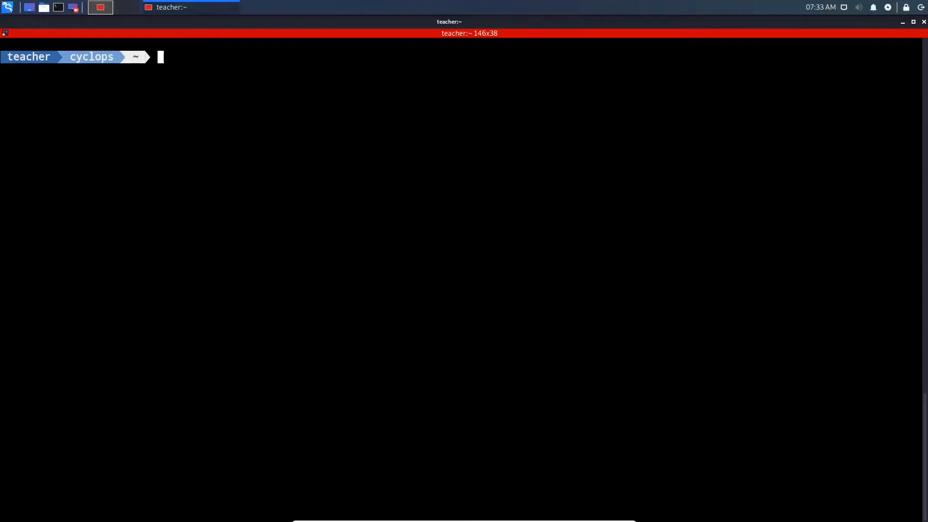
type("sudo nmap -sS")
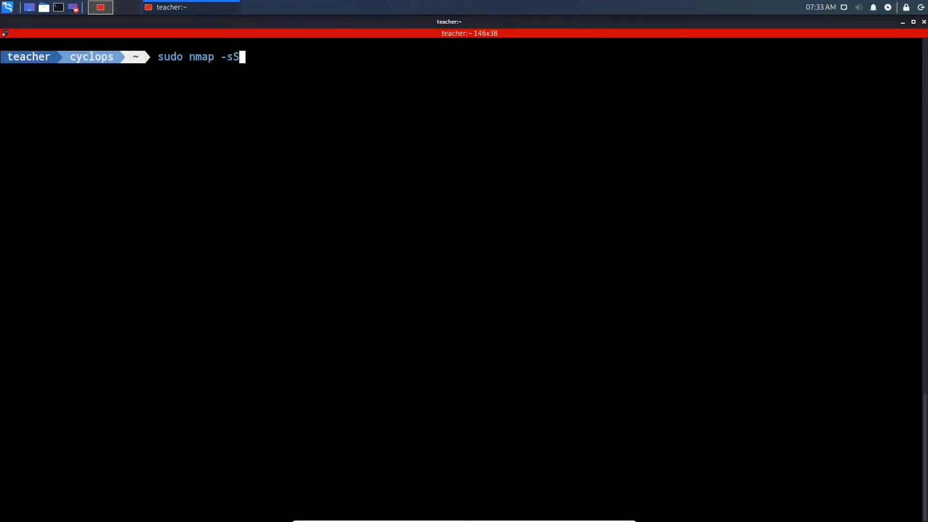
type(" -p 80 10.0.2.5")
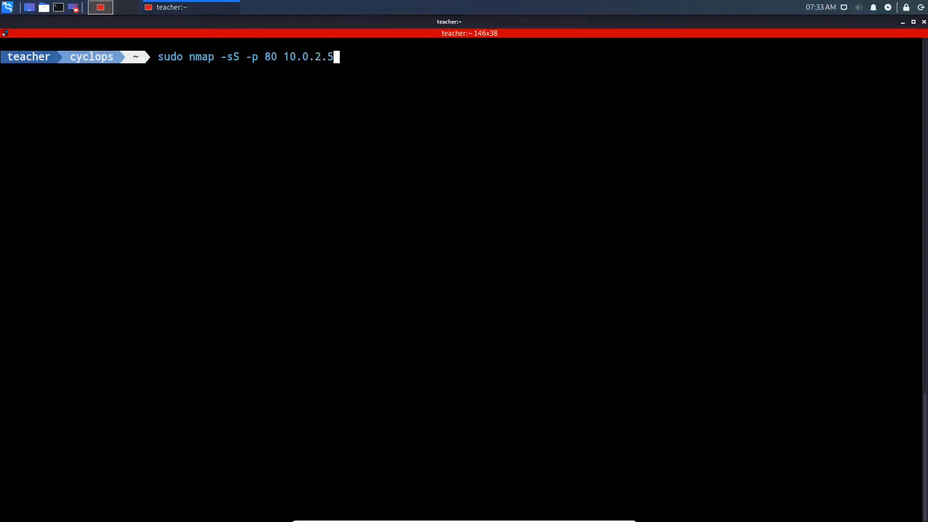
key("Return")
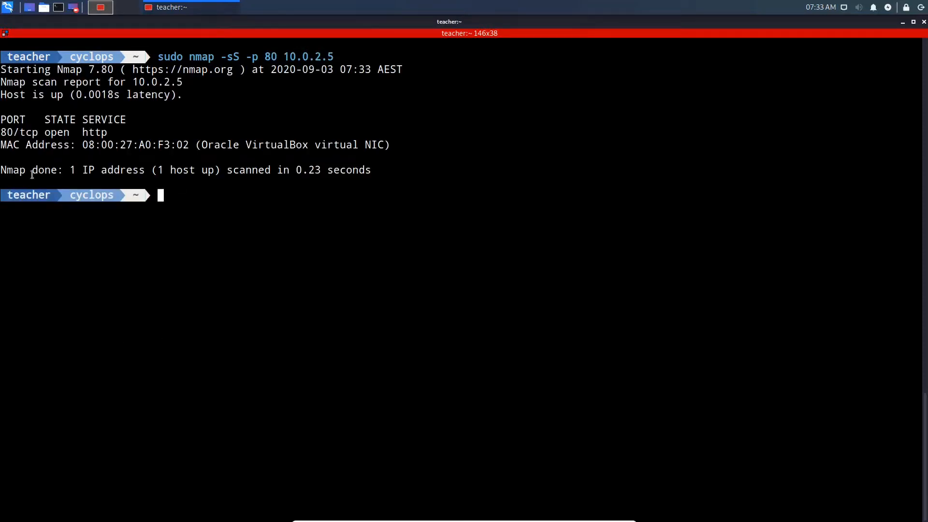
- Minimize the terminal, launch OWASP ZAP and start it without persisting the session
left_click_drag(3, 132, 104, 137)
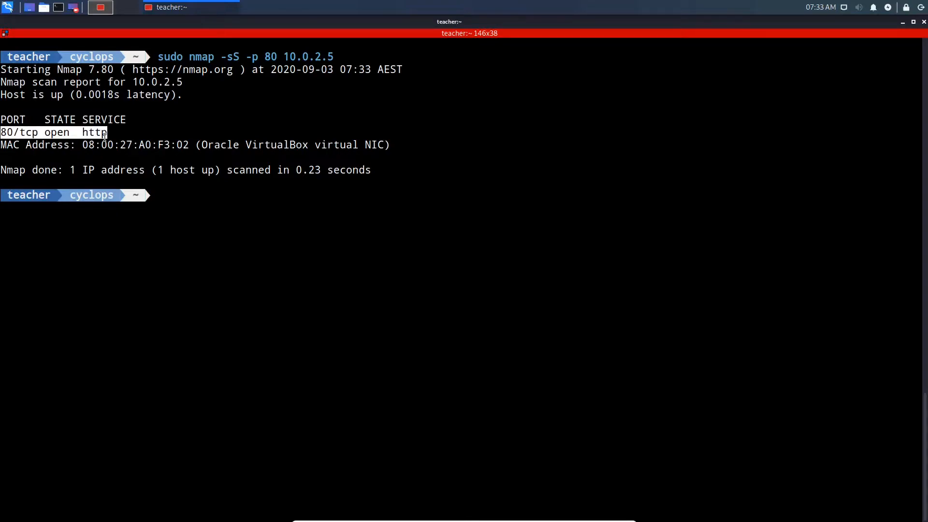
left_click(903, 22)
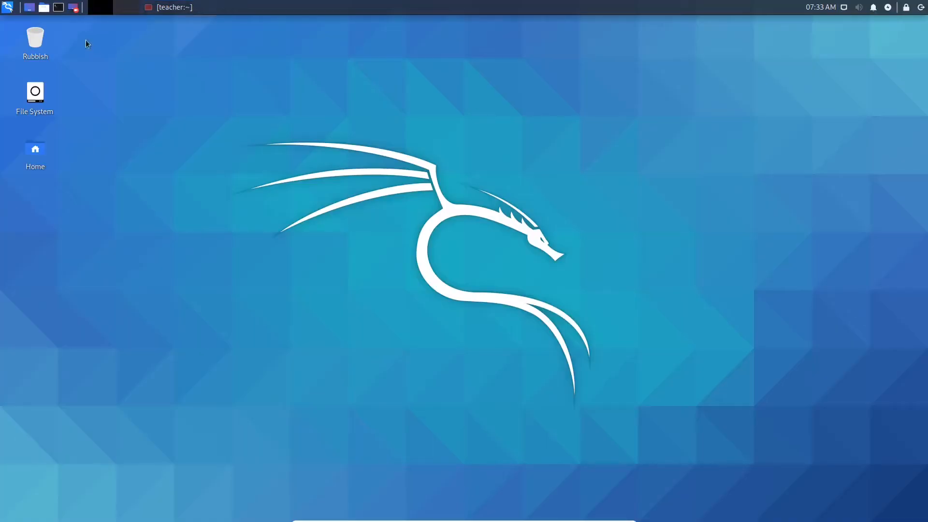
left_click(8, 6)
left_click(9, 7)
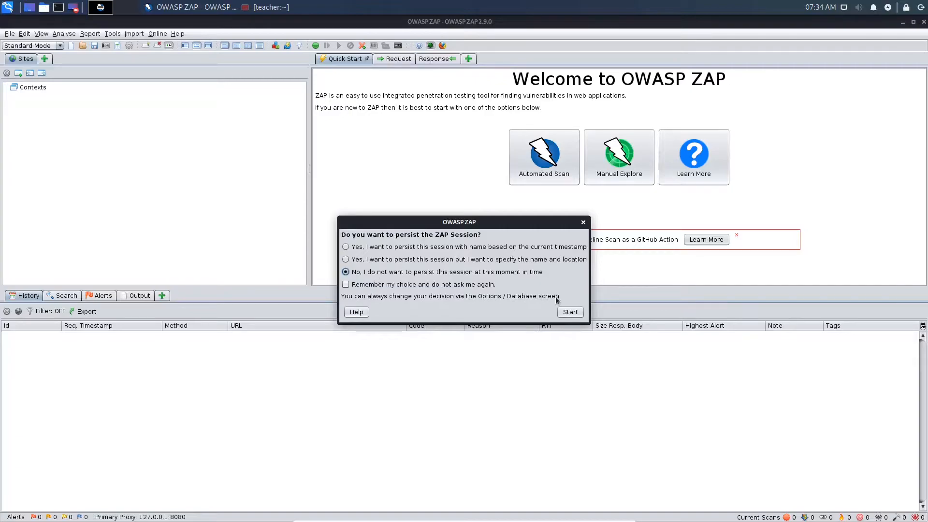
left_click(567, 312)
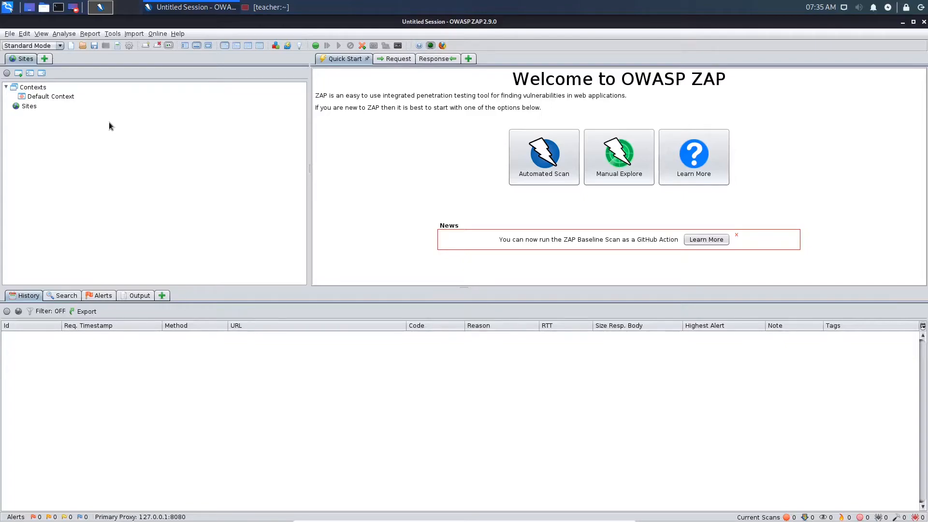
- Open ZAP's Options at Local Proxies, review the proxy address and port, and close with OK
left_click(117, 37)
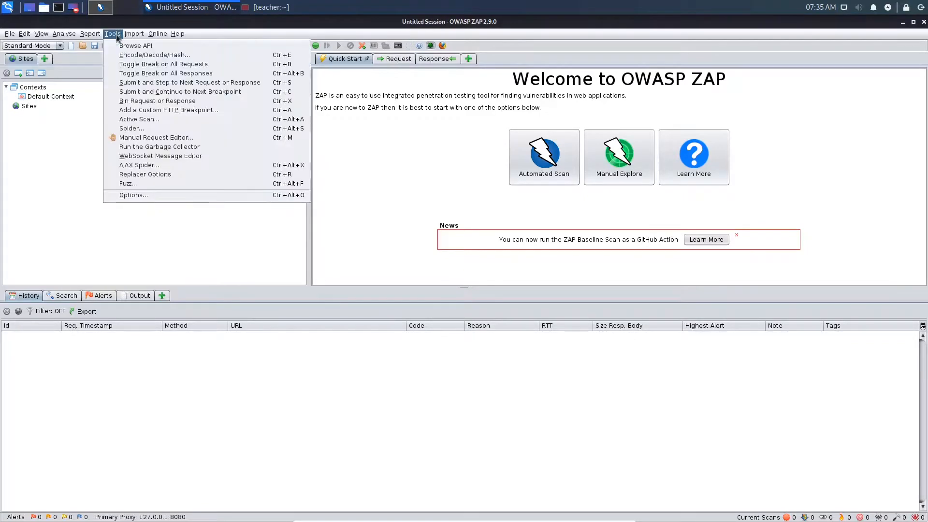
left_click(120, 195)
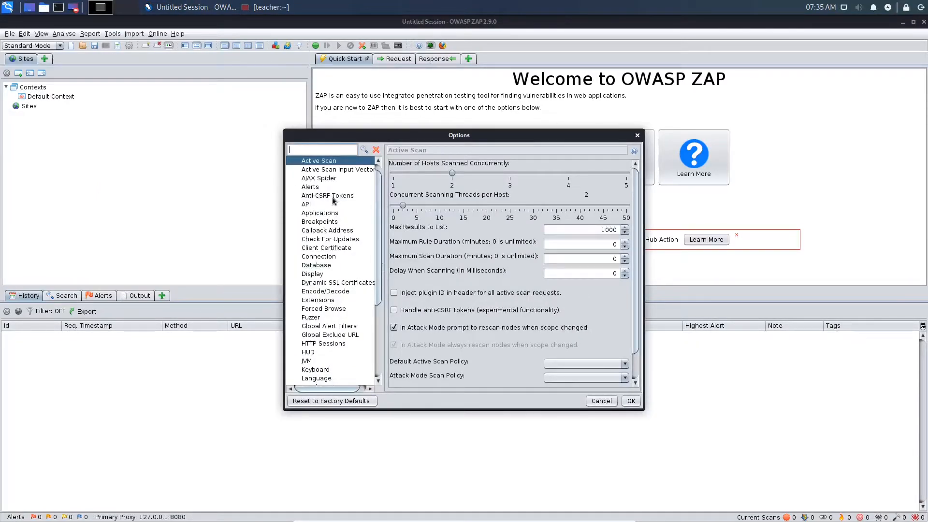
scroll(330, 197, "down", 5)
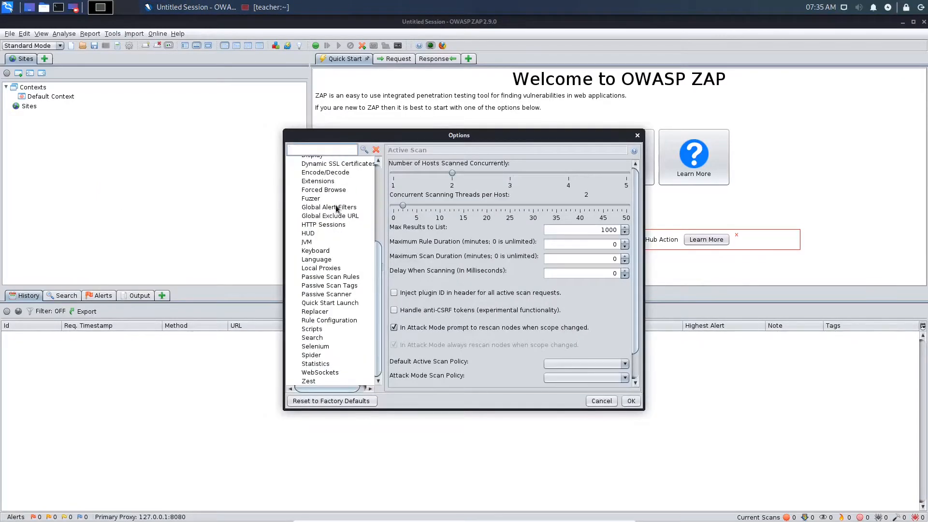
left_click(333, 269)
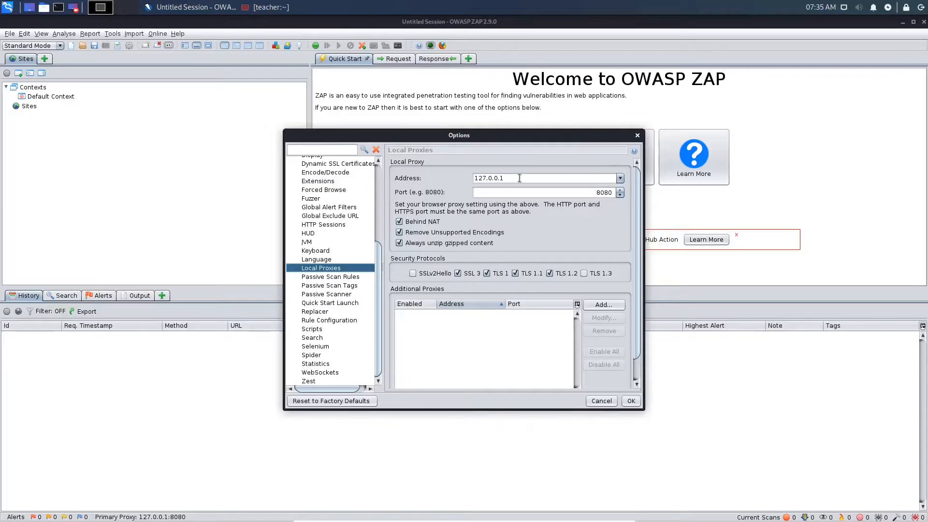
left_click(632, 401)
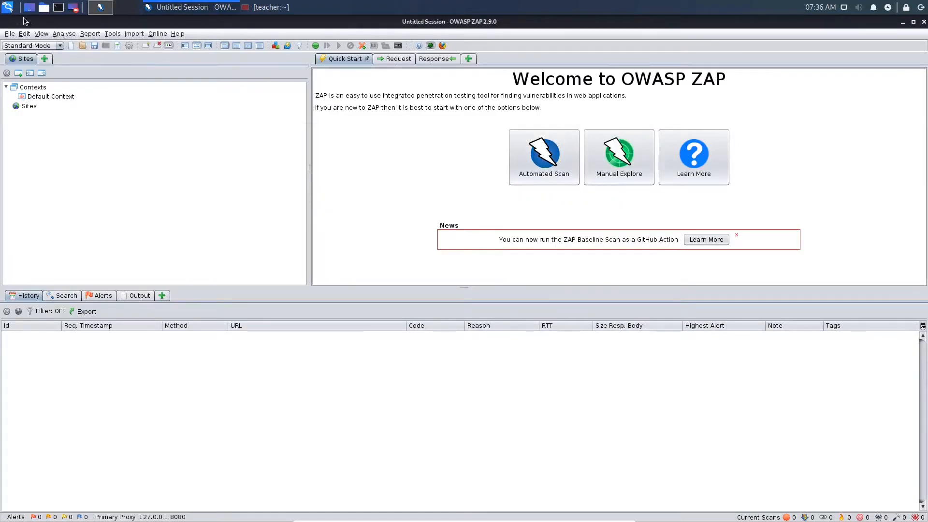
- Launch Firefox and open its Preferences
left_click(7, 7)
left_click(178, 95)
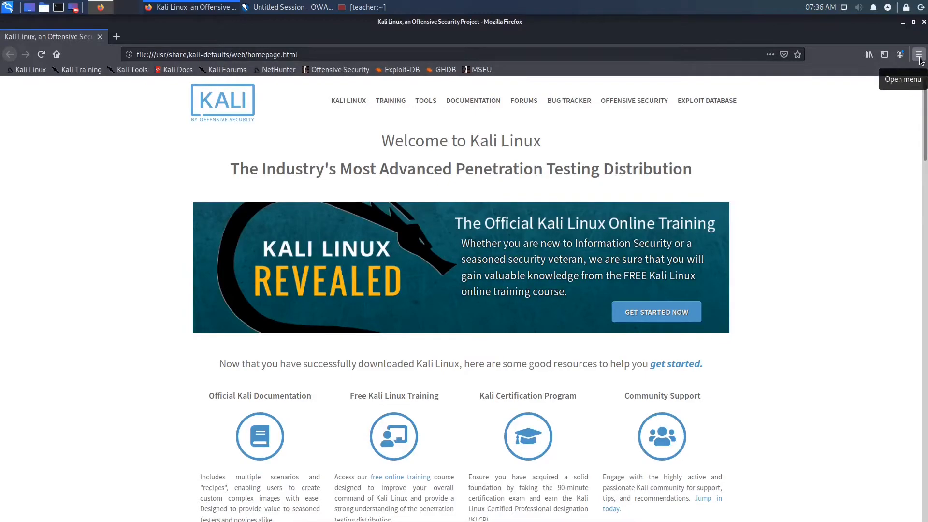
left_click(919, 55)
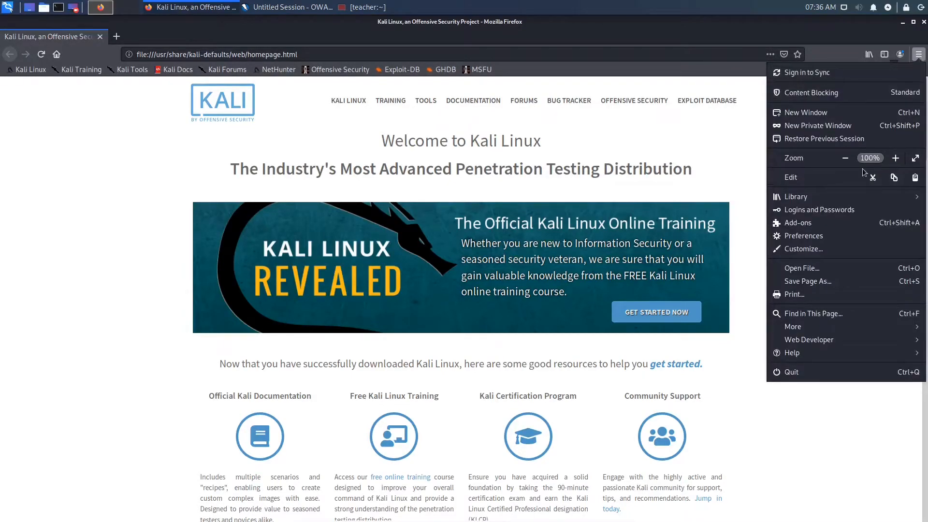
left_click(823, 237)
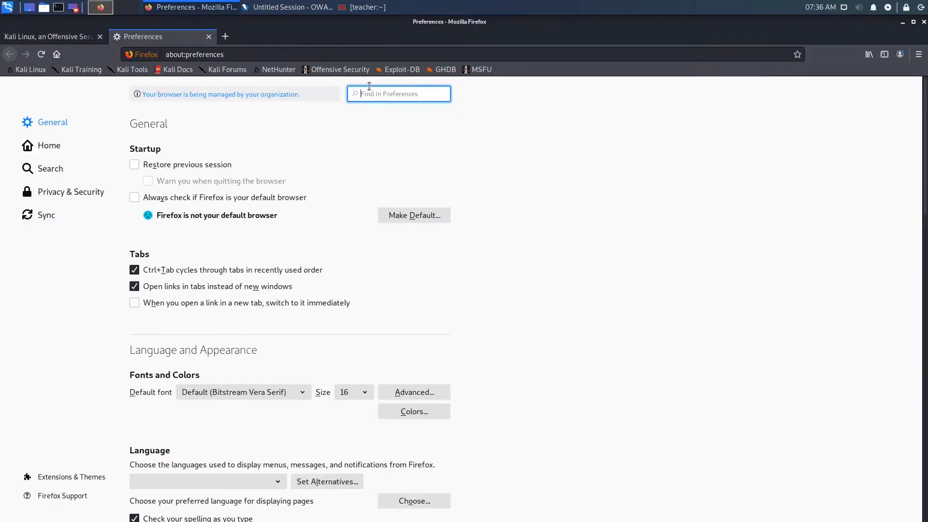
- Search the preferences for prox, review the manual proxy connection settings, and close them with OK
type("prox")
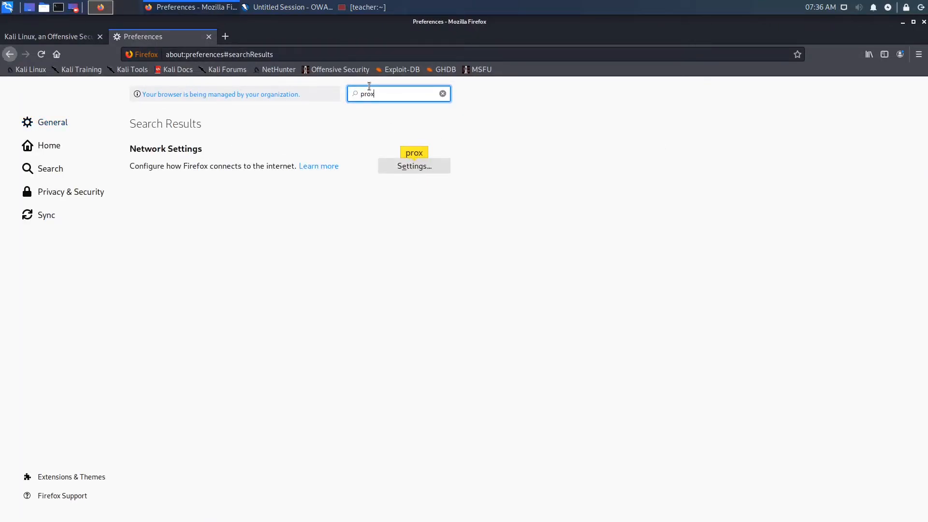
left_click(406, 167)
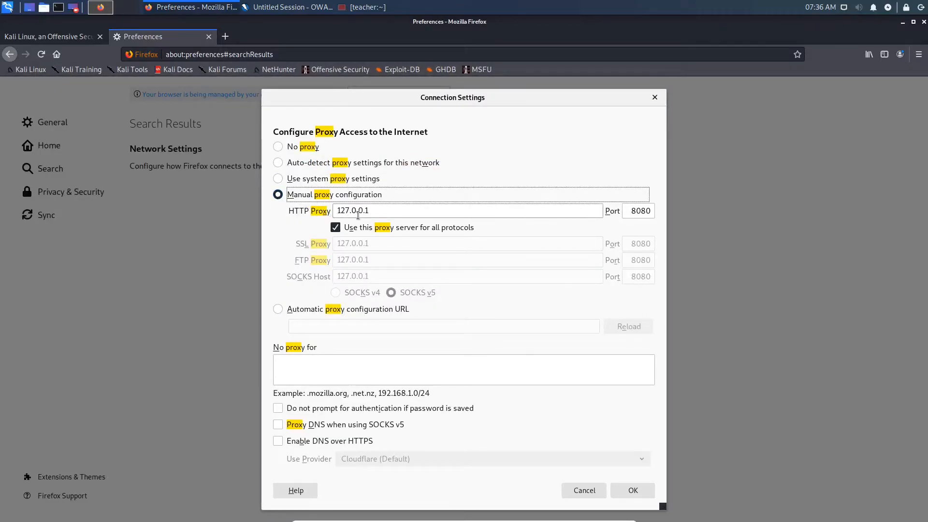
left_click_drag(629, 211, 652, 212)
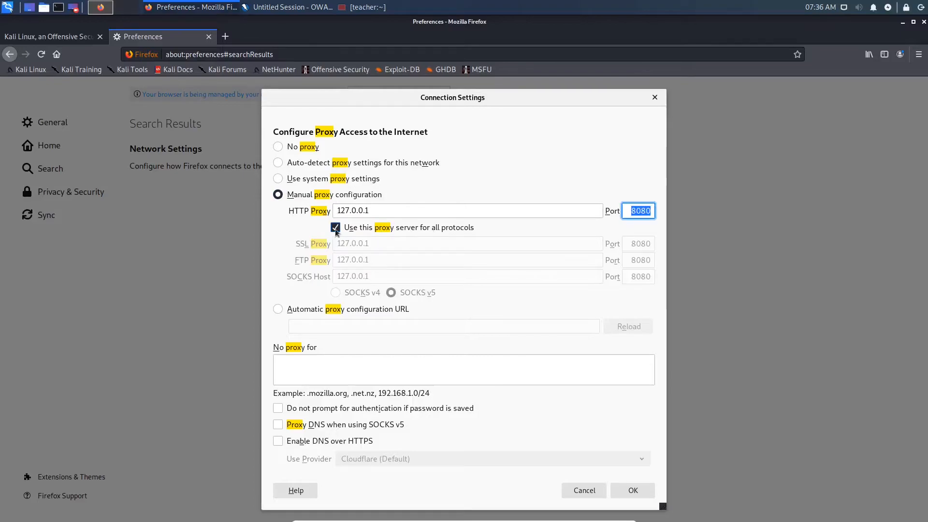
left_click(627, 492)
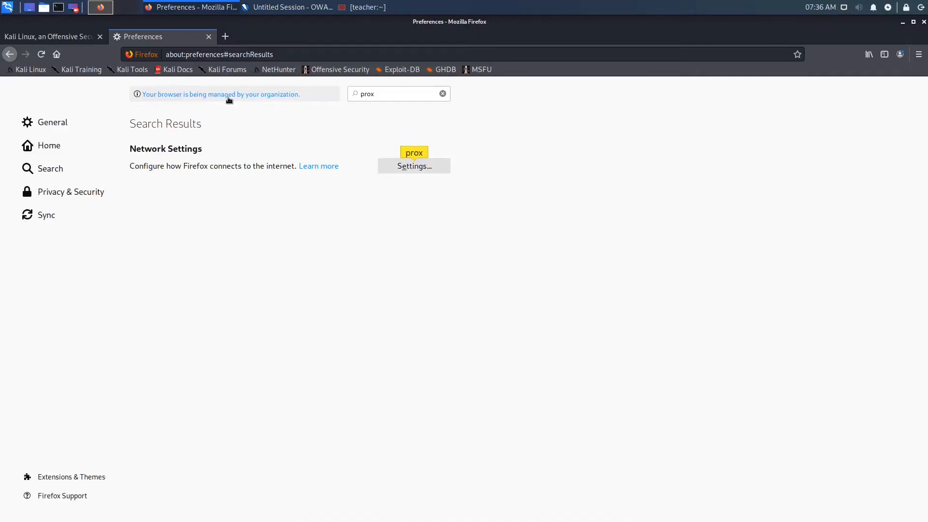
left_click(208, 36)
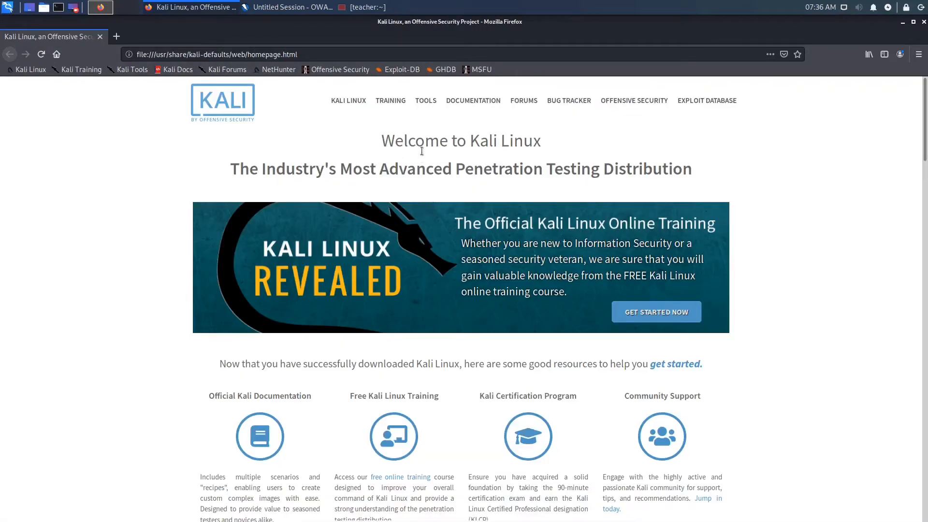
left_click(314, 8)
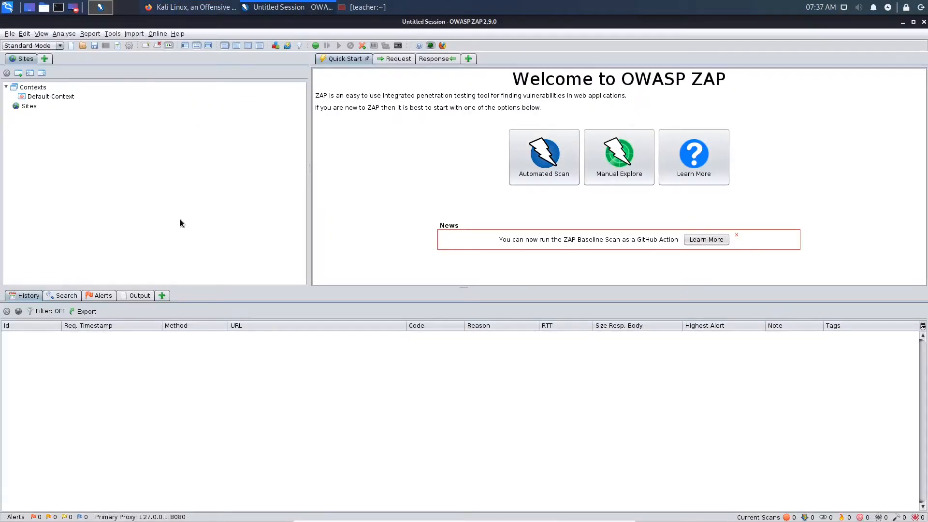
left_click(113, 34)
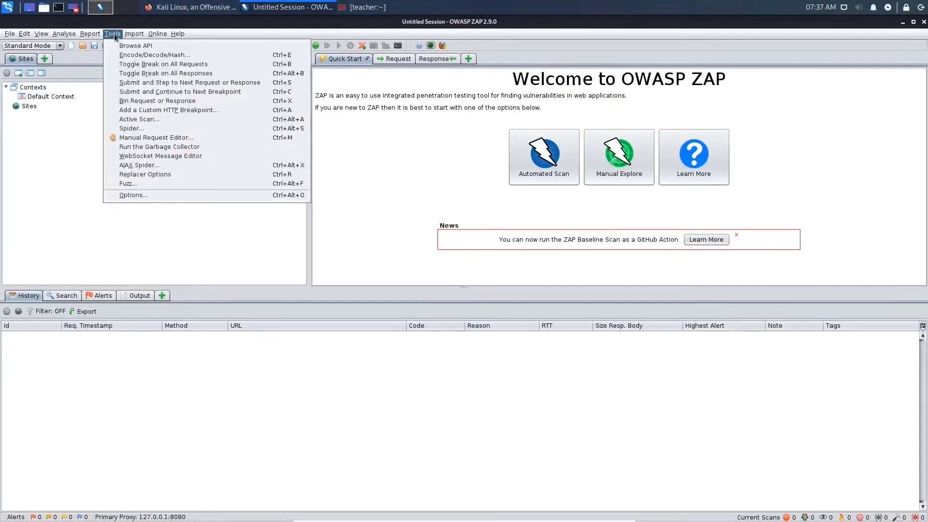
left_click(129, 128)
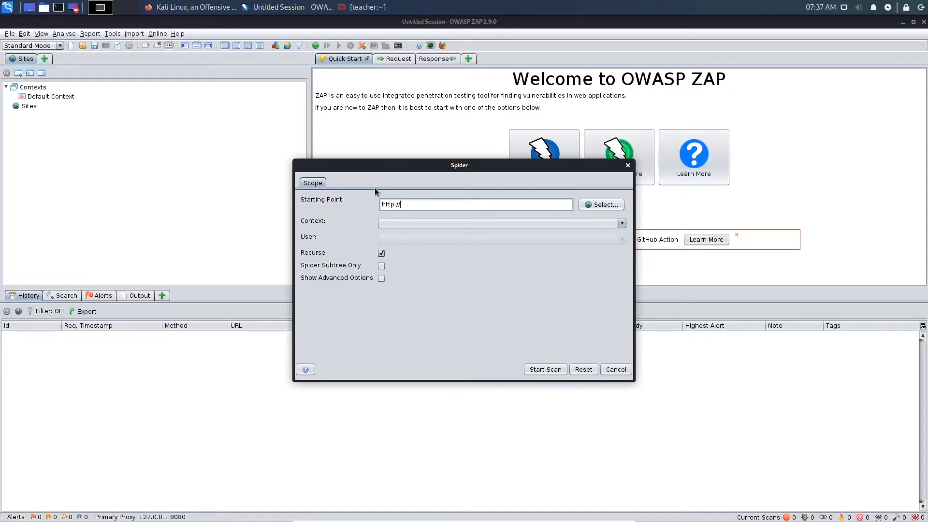
type("10.0.2.5/")
type("mutillidae")
left_click(548, 370)
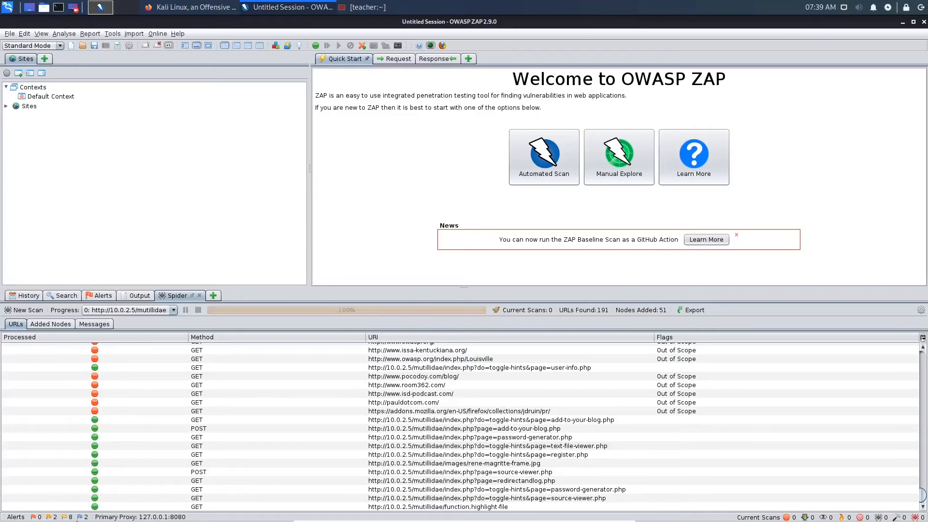
- Open the alerts list and view the Application Error Disclosure alert's details
left_click(102, 296)
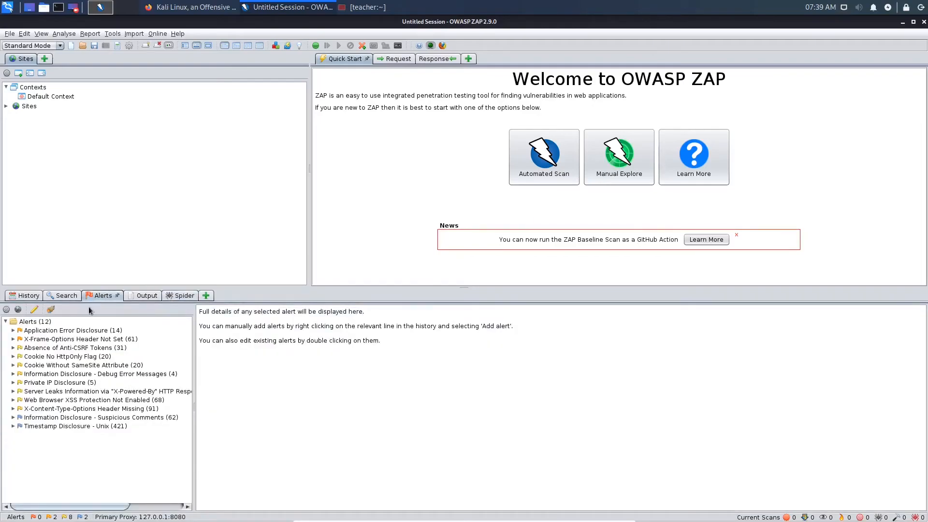
left_click(75, 333)
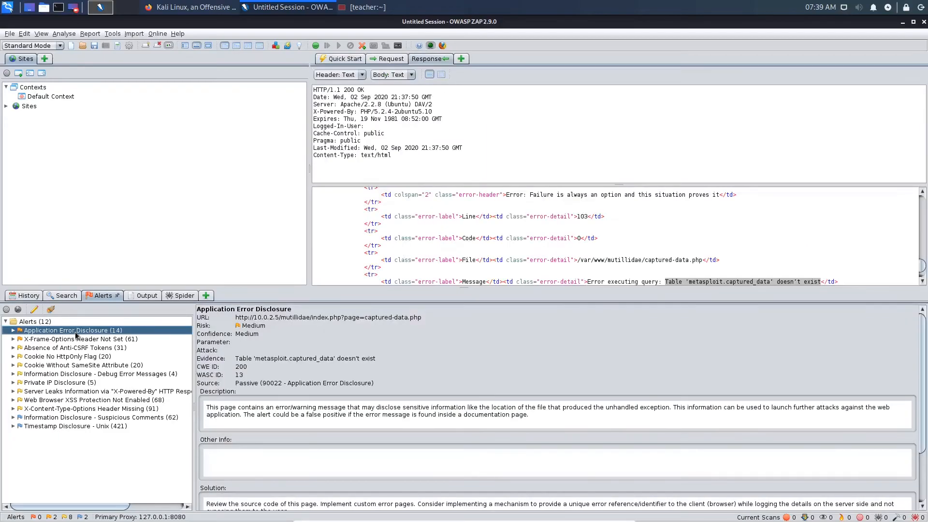
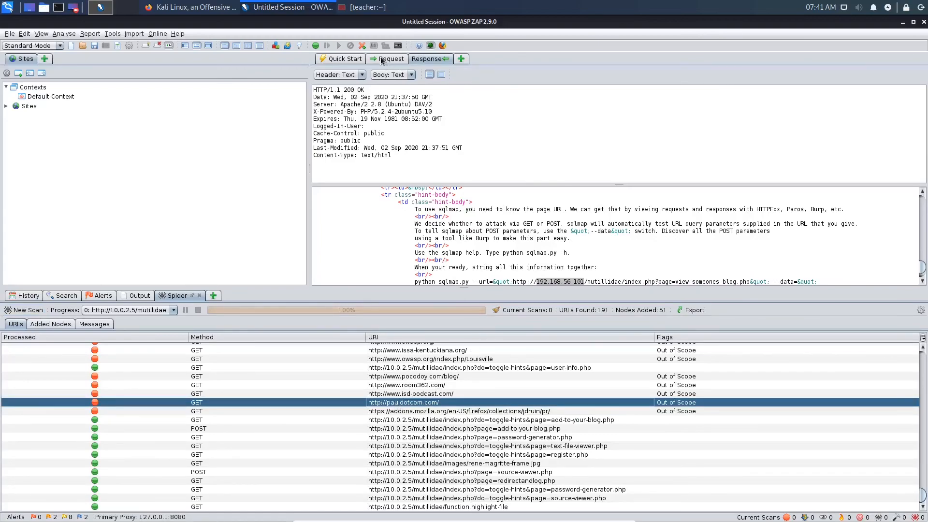
- Compare the selected message's request and response headers
left_click(383, 59)
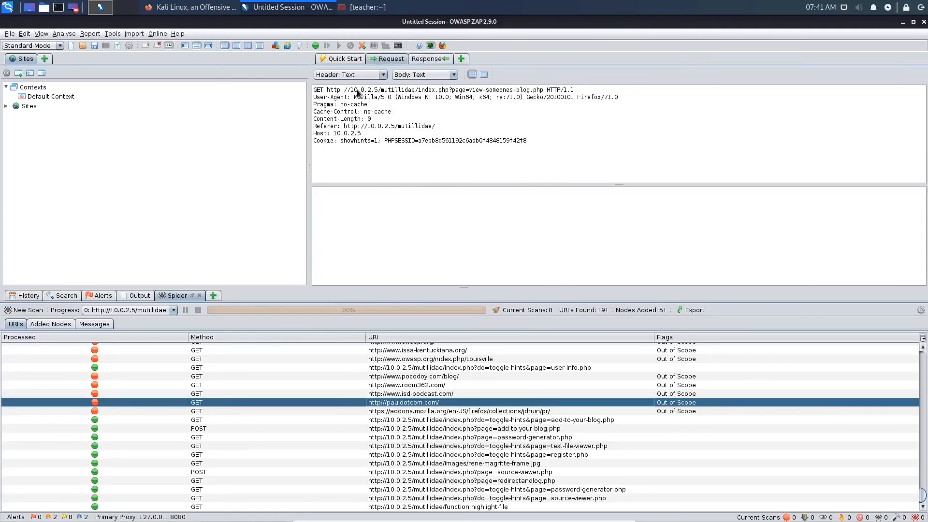
left_click(437, 59)
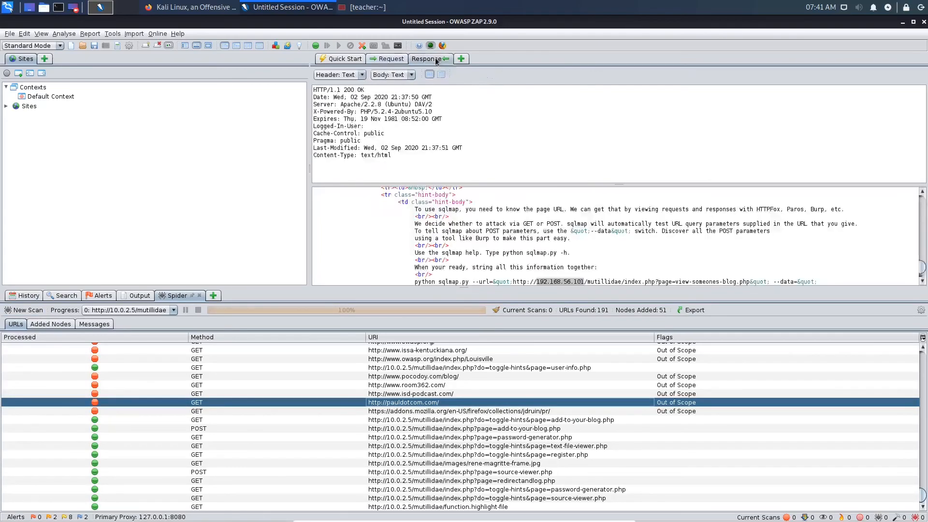